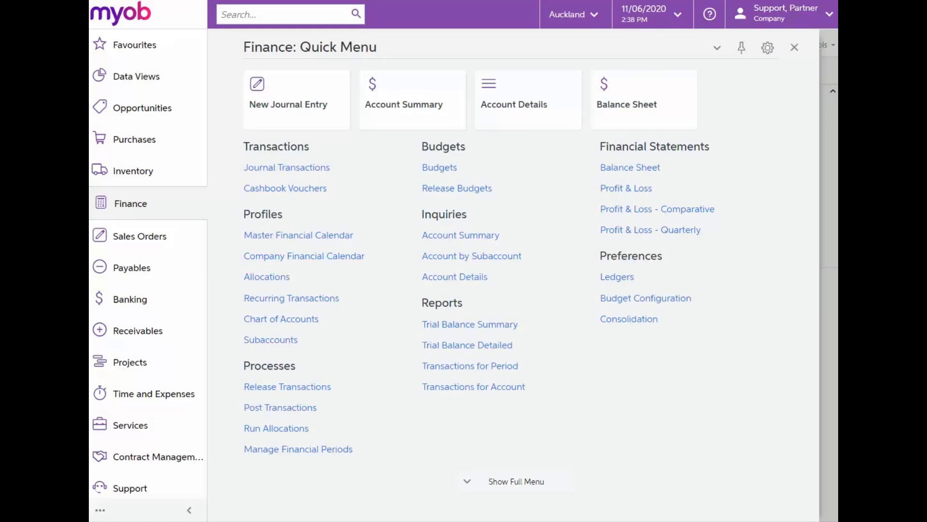
Start a new blank SO sales order from the Sales Orders list.
click(183, 242)
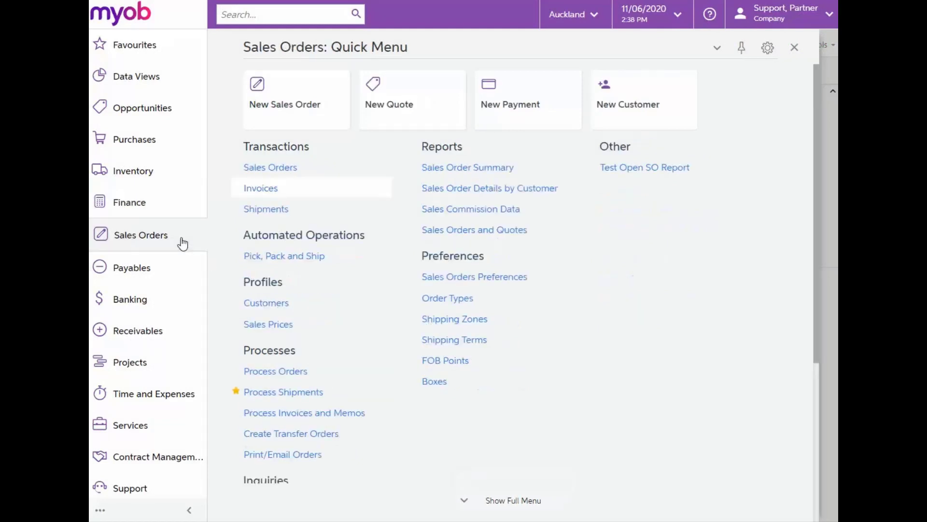
click(263, 168)
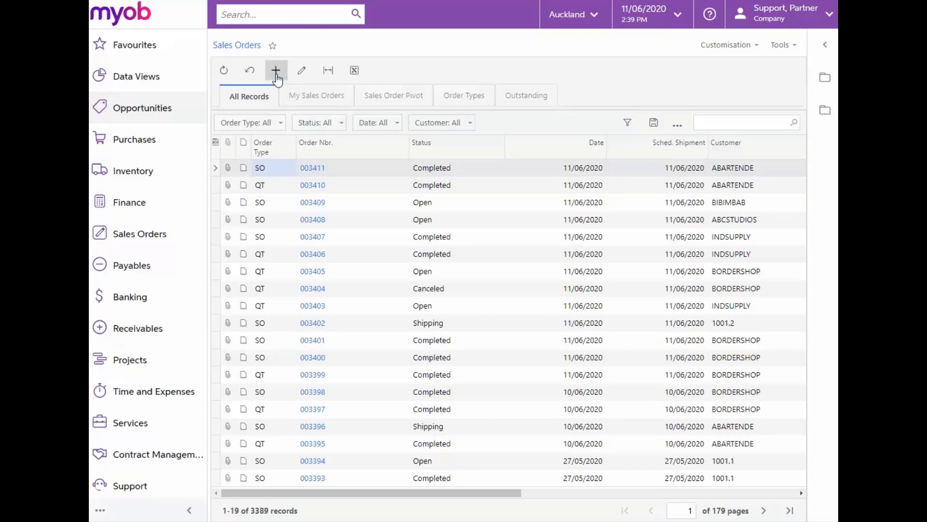
click(276, 72)
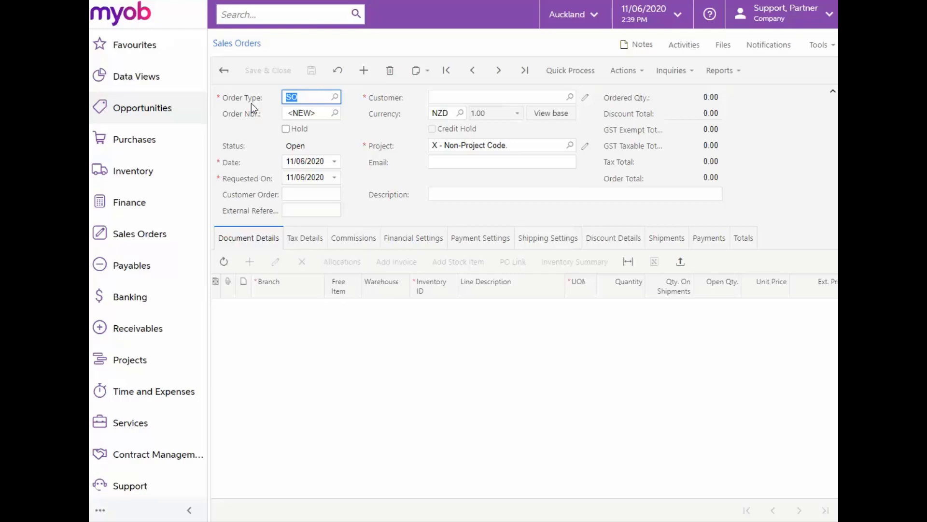
Make the order a QT quote for customer INDSUPPLY - Industrial Supply Inc.
click(336, 99)
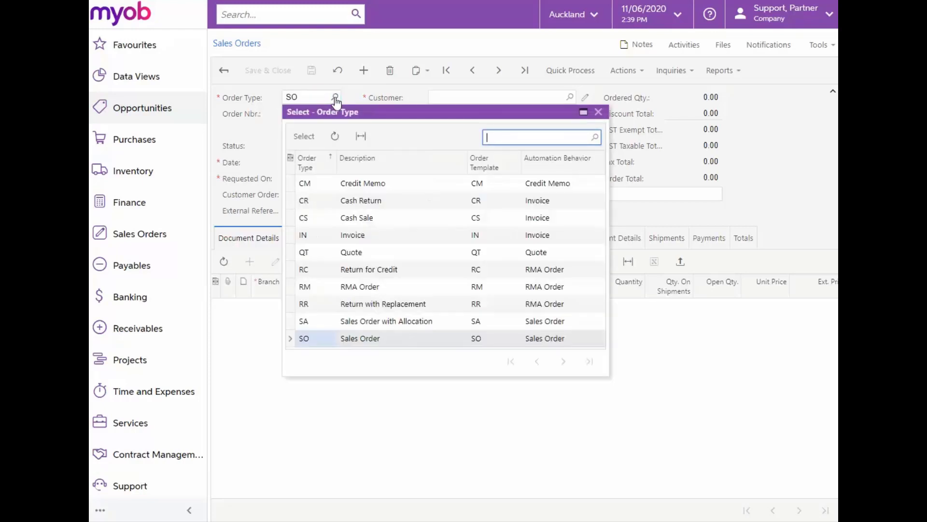
click(330, 255)
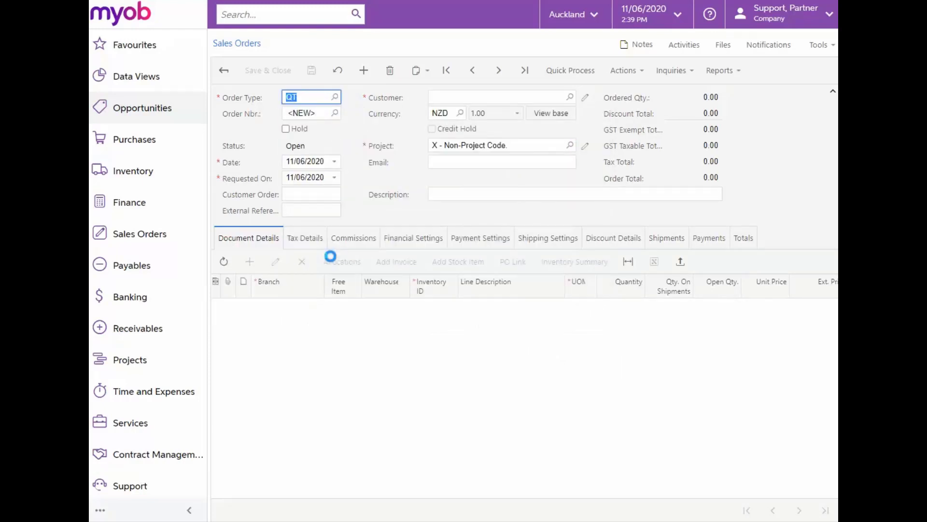
click(570, 97)
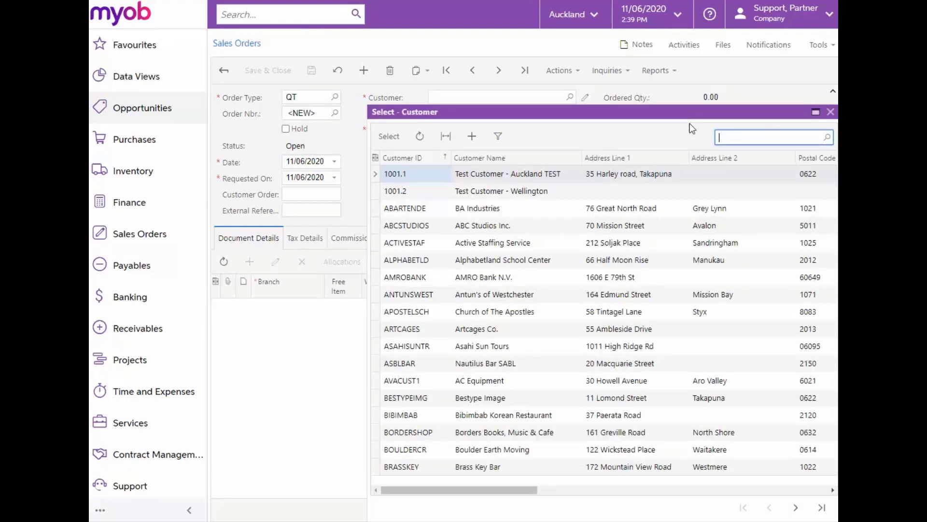
text(indust)
double_click(506, 209)
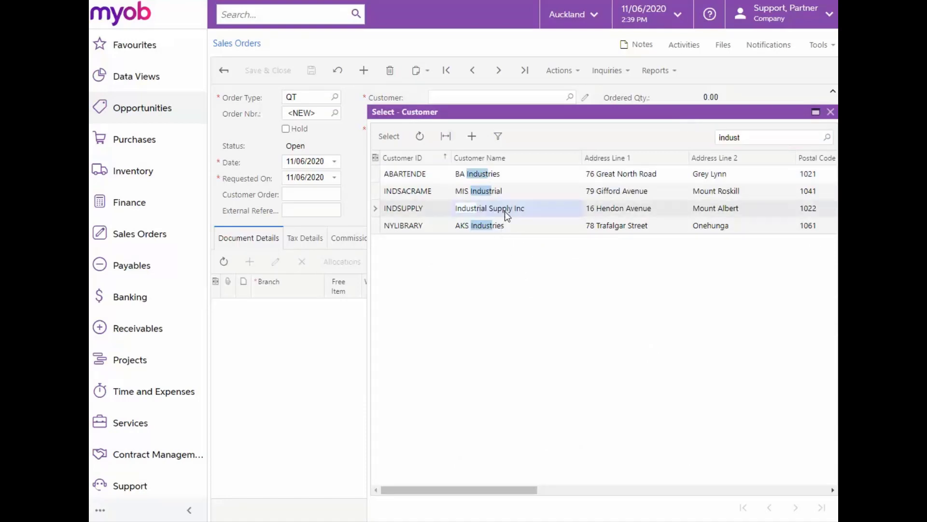
Enter customer order 5247 and description 'Wireless Keyboards'.
click(306, 195)
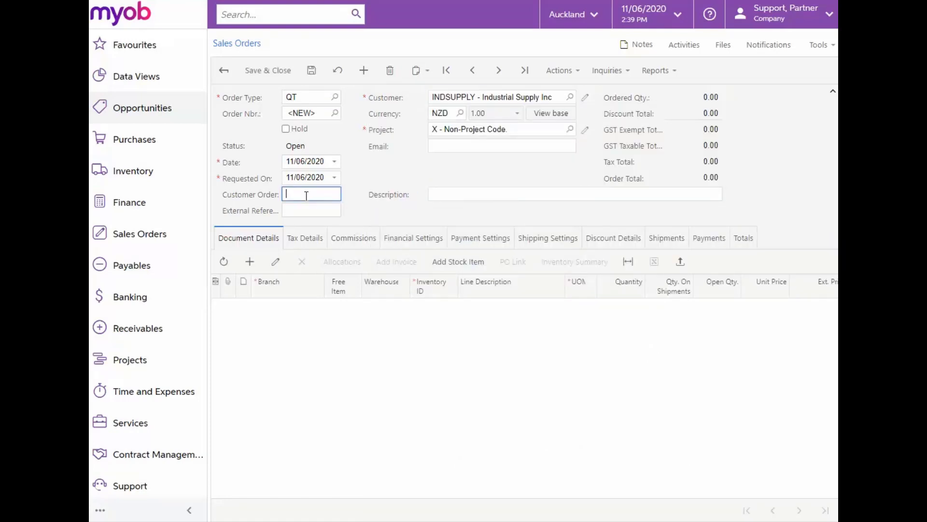
text(5247)
click(433, 195)
text(Wire)
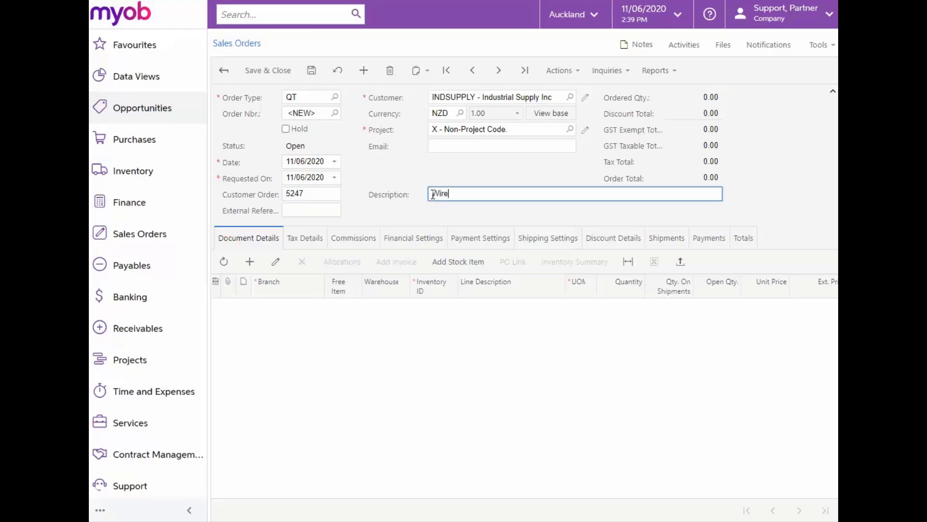
text(less Keyboards)
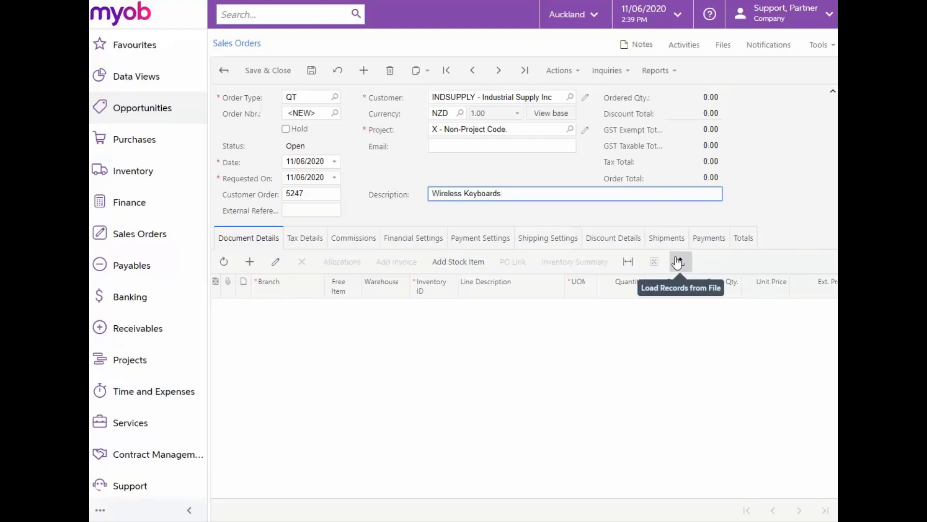
Add a KEYBD760 Wireless Solar Keyboard line from the AKL warehouse to the quote.
click(472, 258)
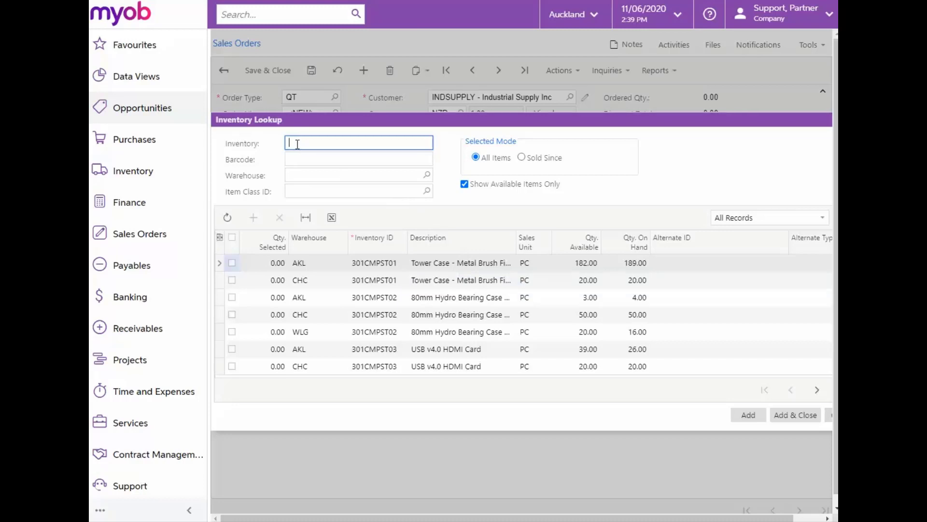
text(wirel)
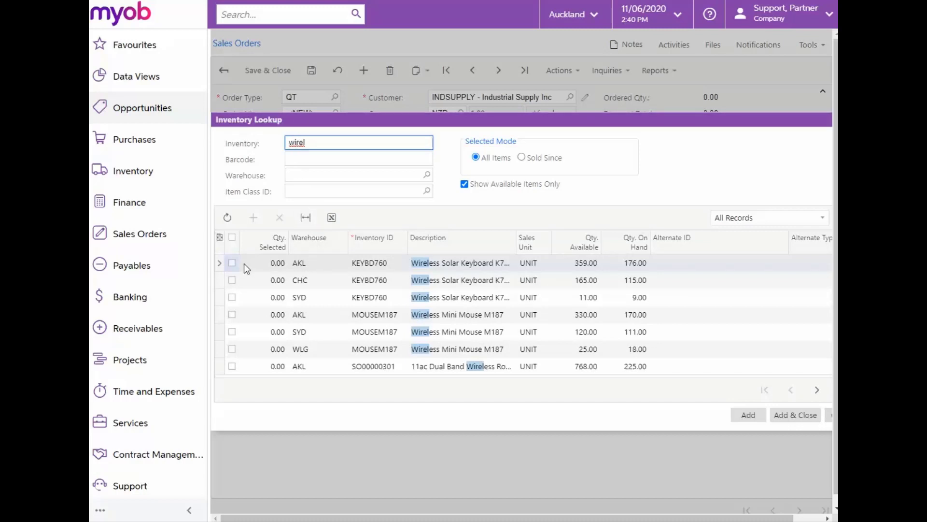
click(231, 264)
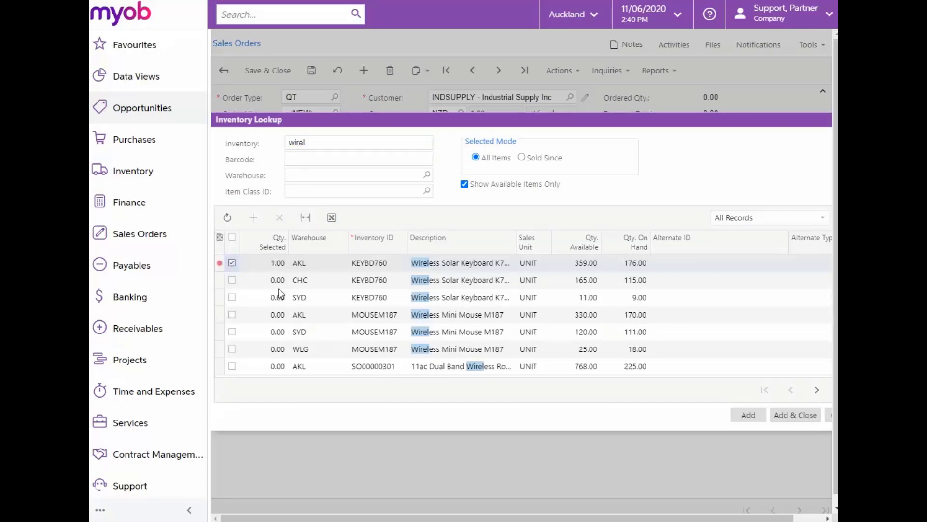
click(739, 418)
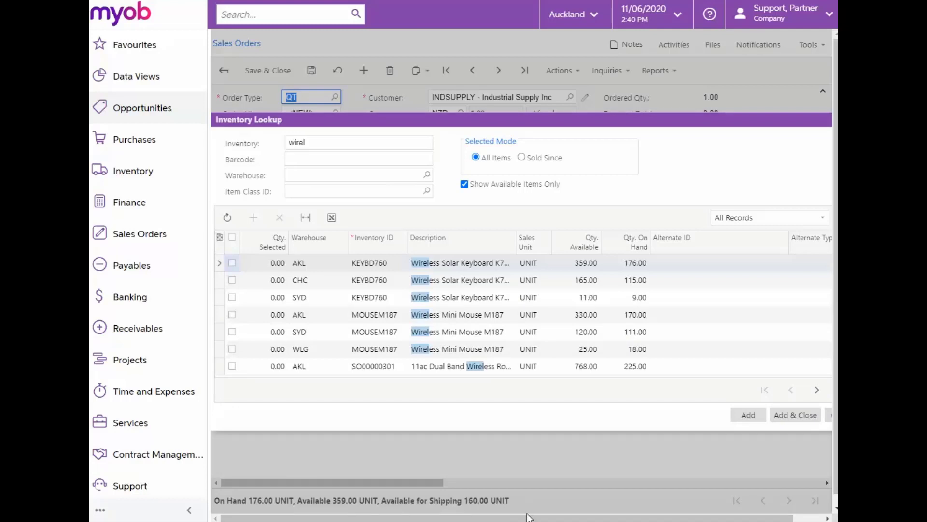
drag(531, 520, 560, 512)
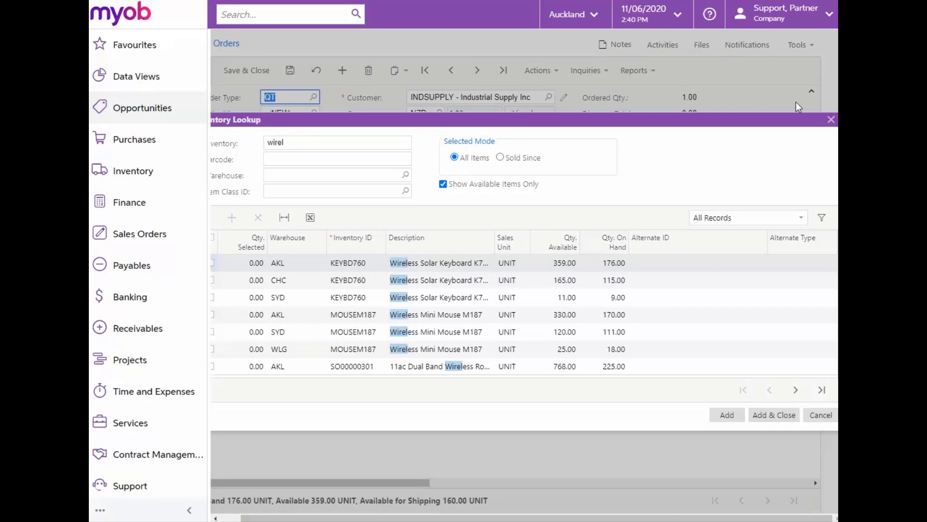
click(833, 122)
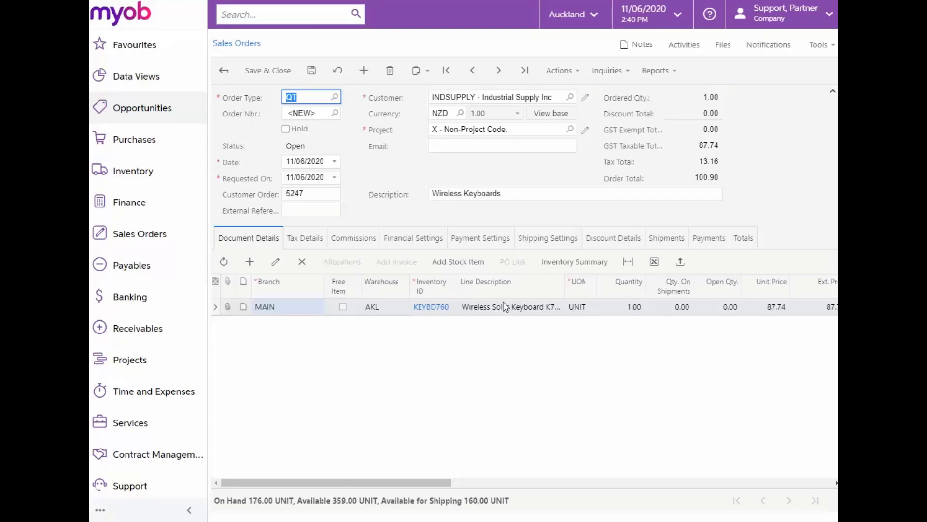
Change the keyboard quantity to 2 (total 201.80) and save quote 003412.
click(636, 307)
click(636, 305)
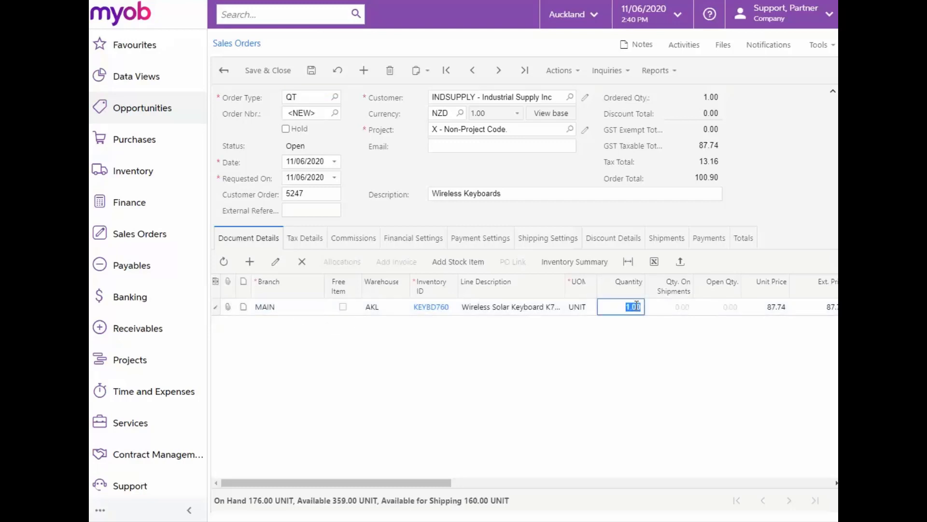
text(2)
key(Tab)
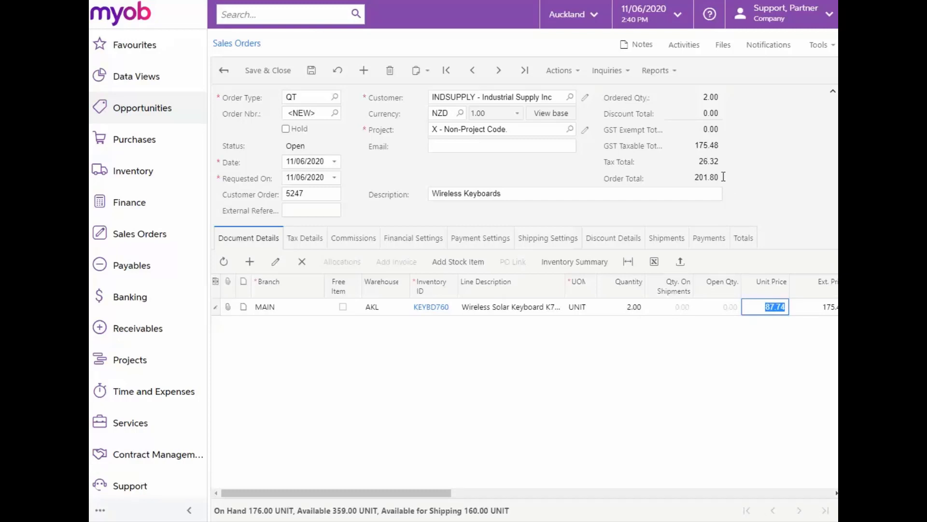
click(310, 71)
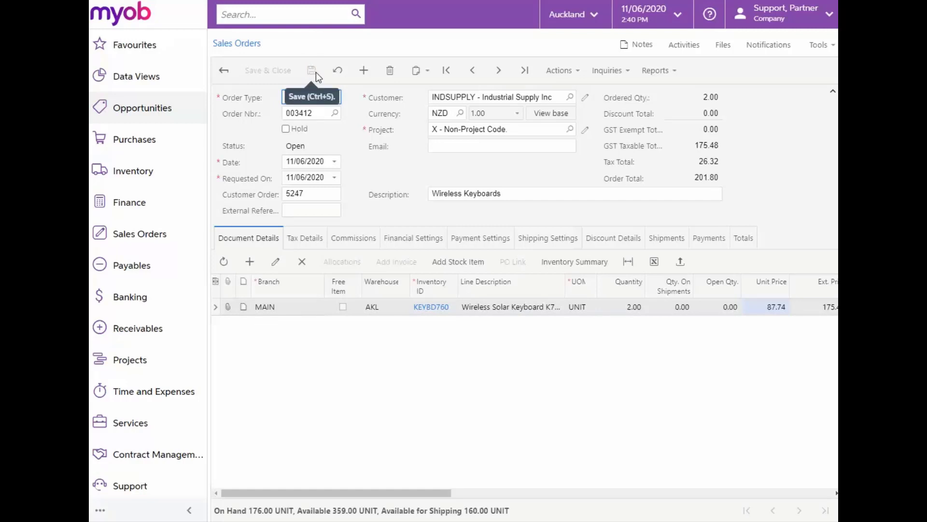
Copy quote 003412 into a new SO sales order.
click(576, 72)
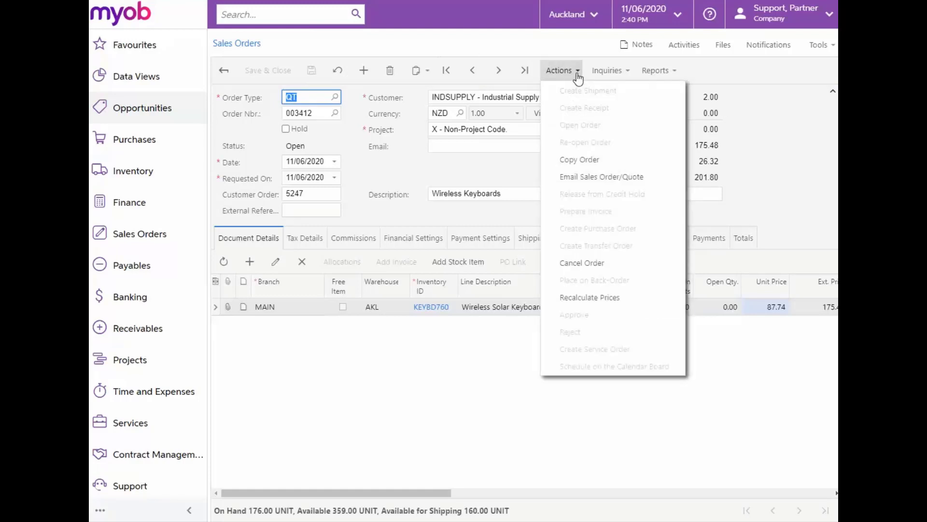
click(577, 161)
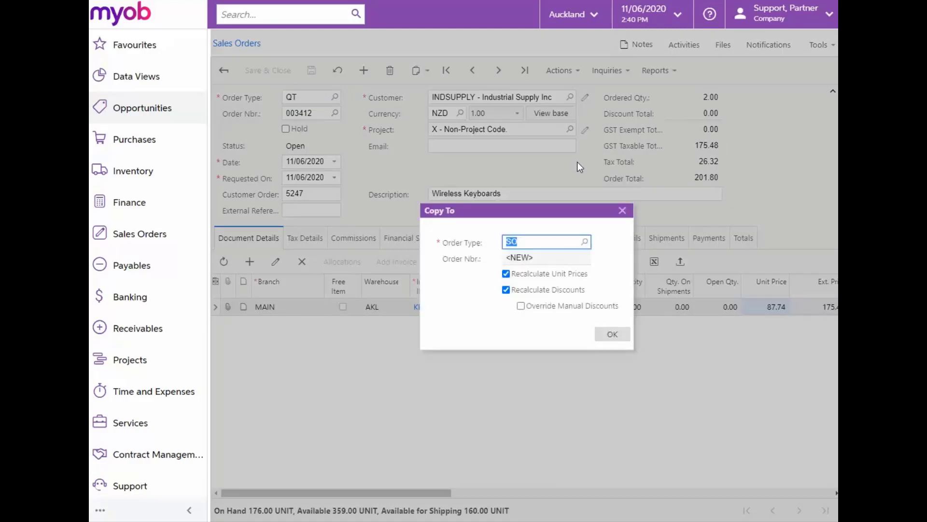
click(601, 334)
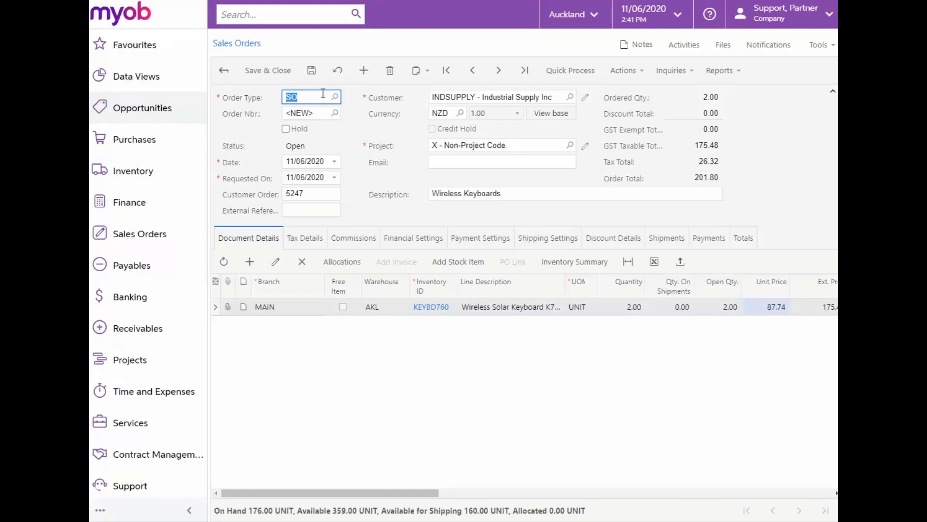
Review the order's shipping settings and carrier rates (weight 0.600000, no packages).
click(531, 241)
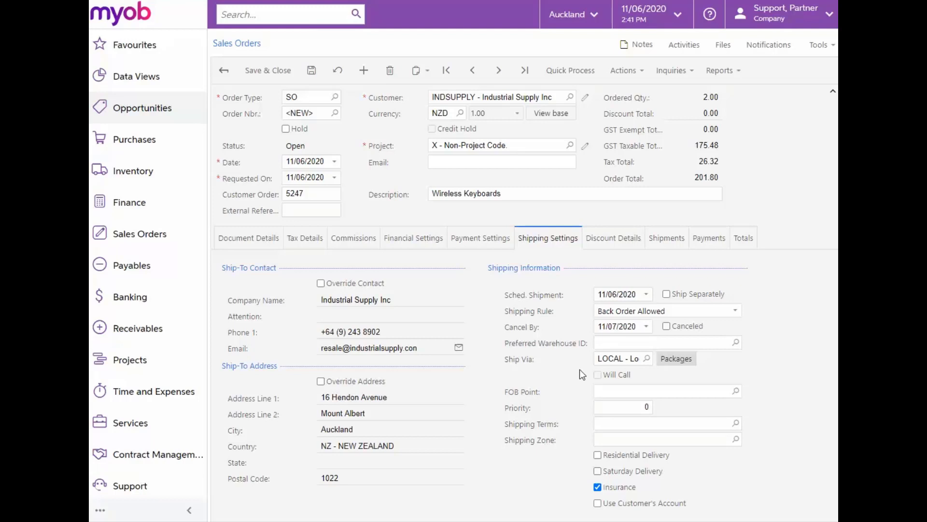
click(690, 363)
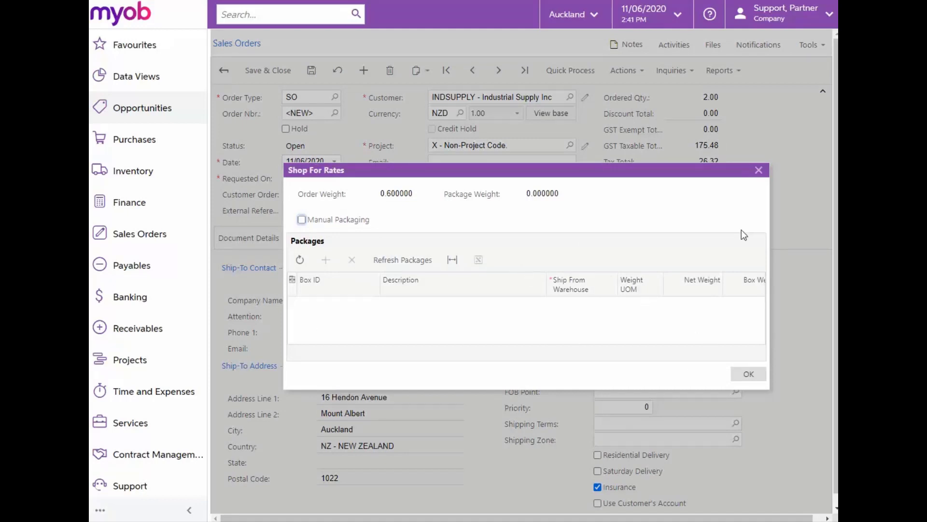
click(758, 171)
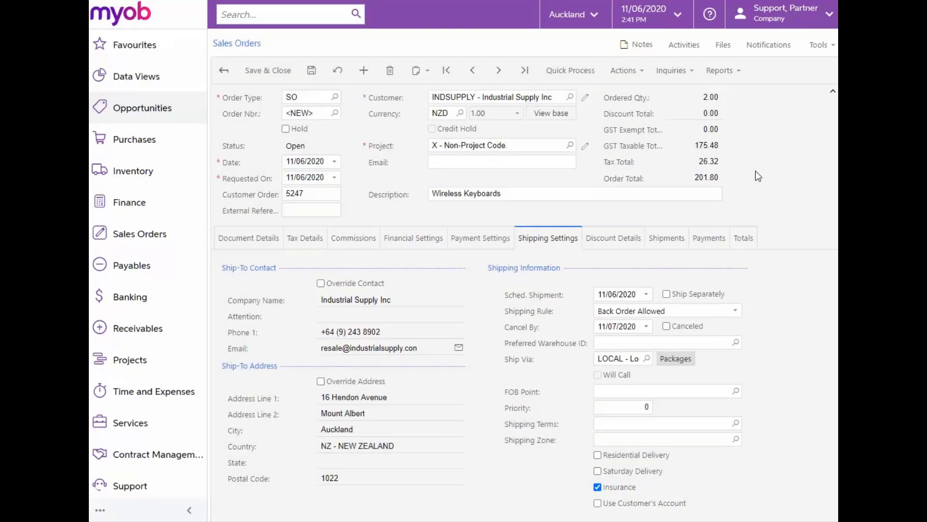
Save sales order 003413 and email it to Industrial Supply Inc.
click(312, 71)
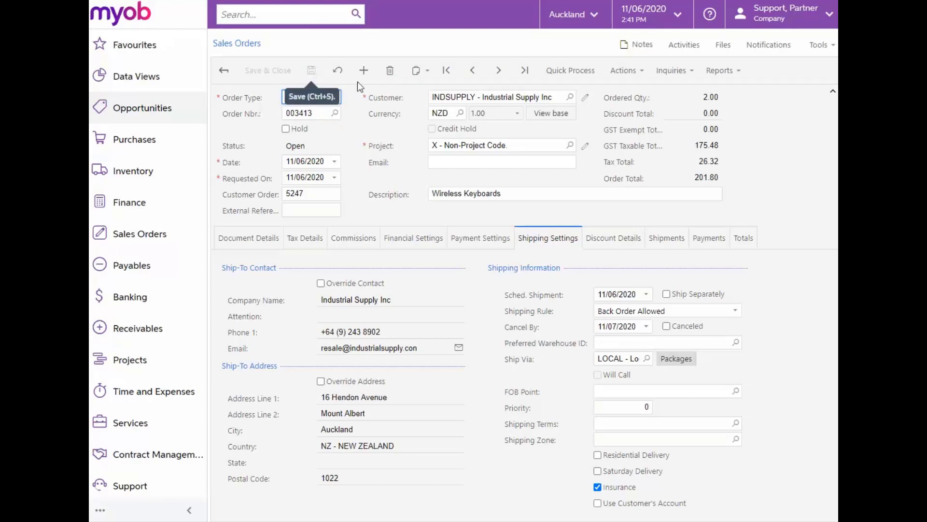
click(640, 75)
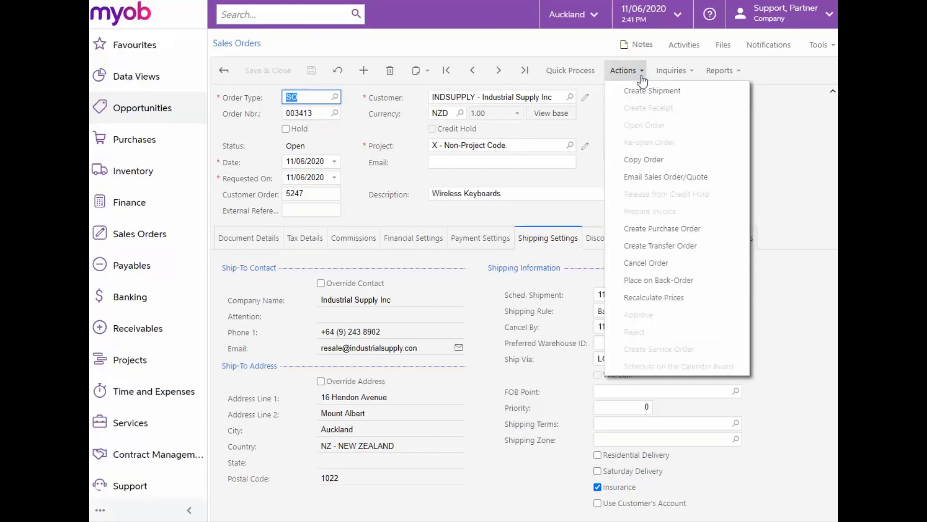
click(657, 177)
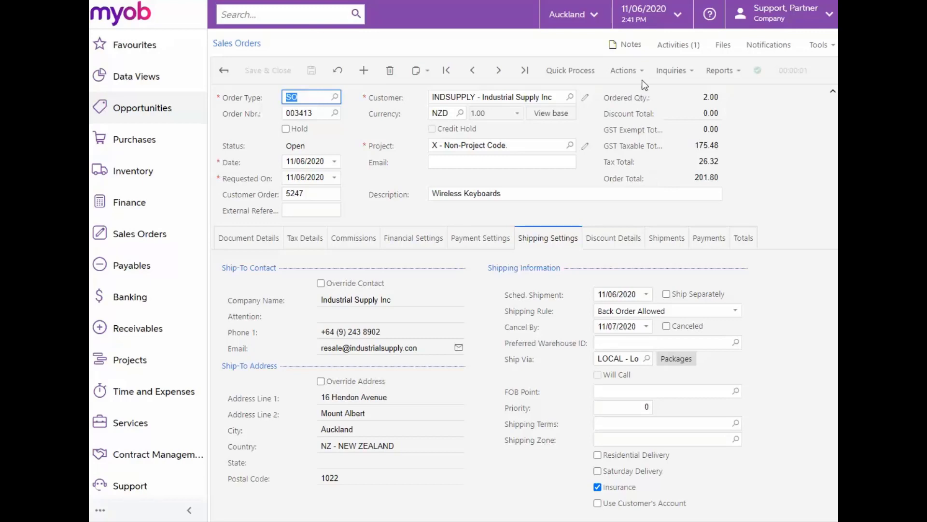
click(624, 71)
Create a shipment for order 003413 from the AKL warehouse dated 11/06/2020.
click(640, 99)
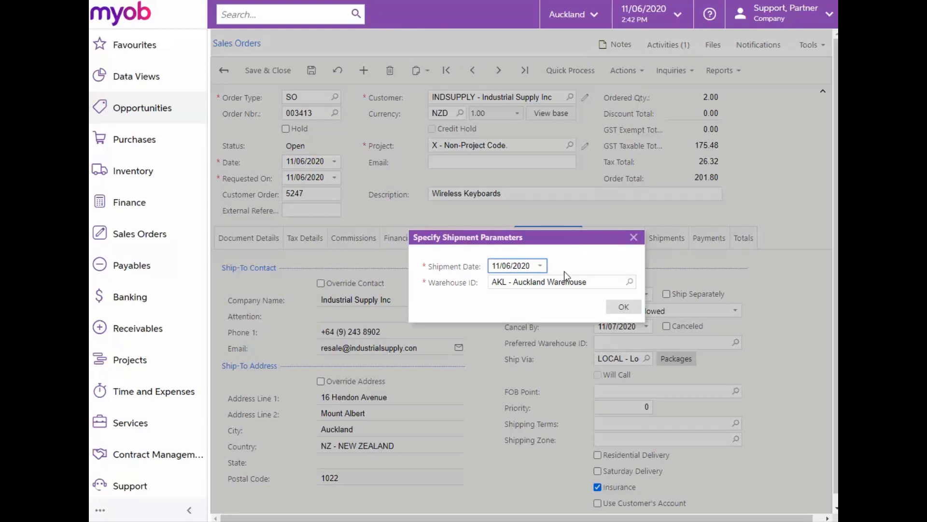
click(613, 306)
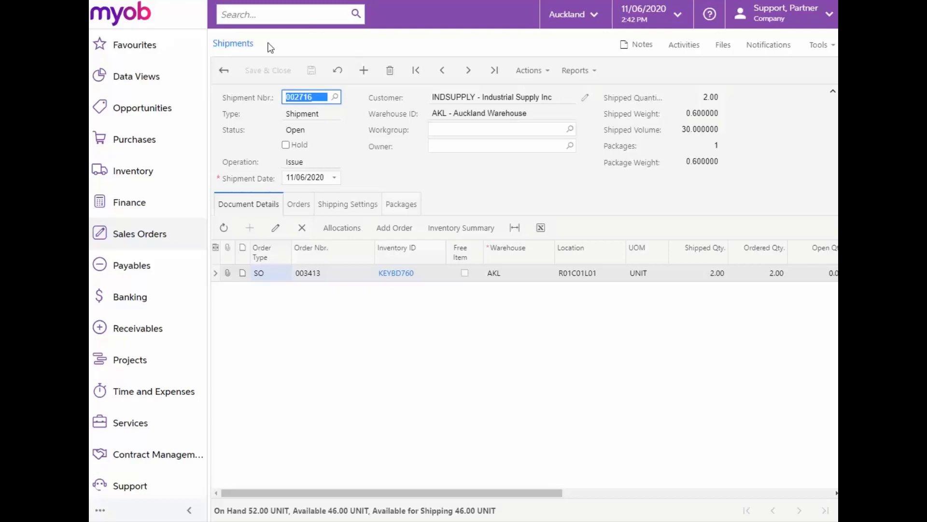
Show the shipment's packages: one MED box, 0.6 KG, declared value 175.48.
click(399, 204)
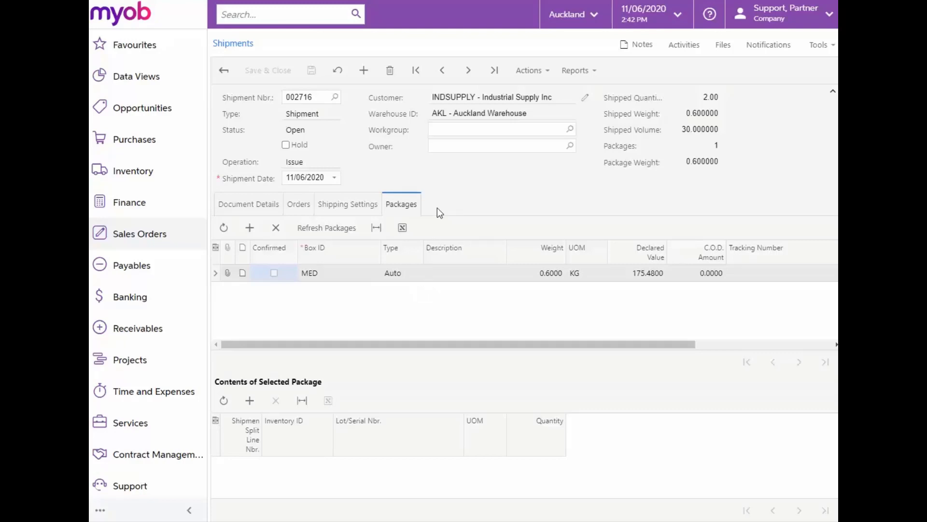
Confirm shipment 002716 and prepare invoice 002571 for 201.80 from it.
click(530, 72)
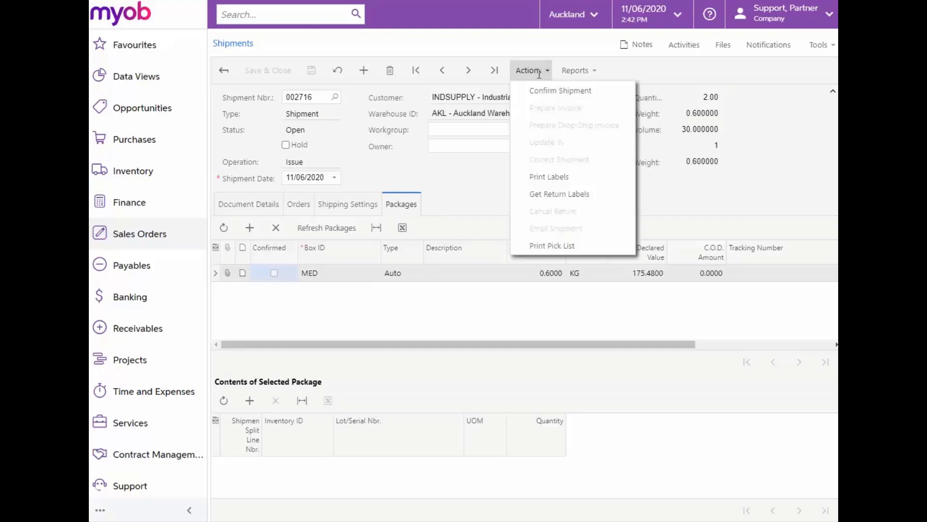
click(539, 99)
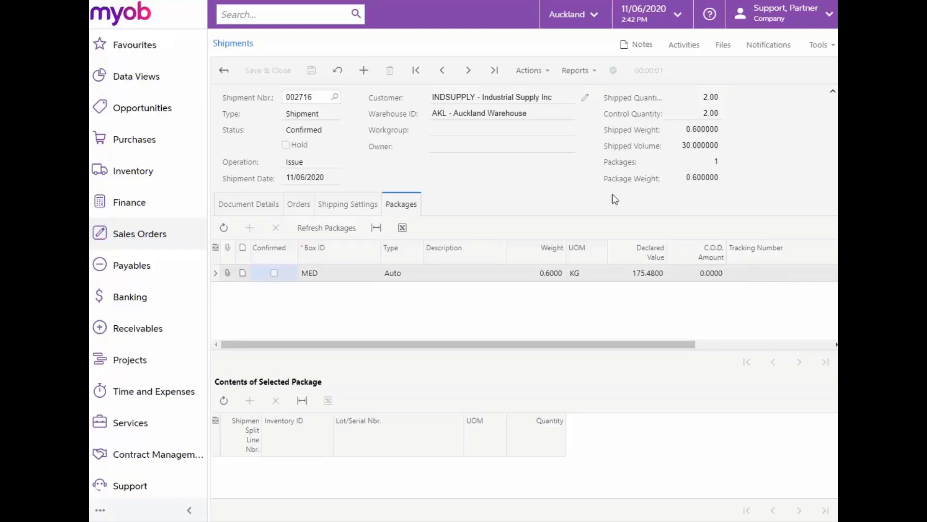
click(545, 72)
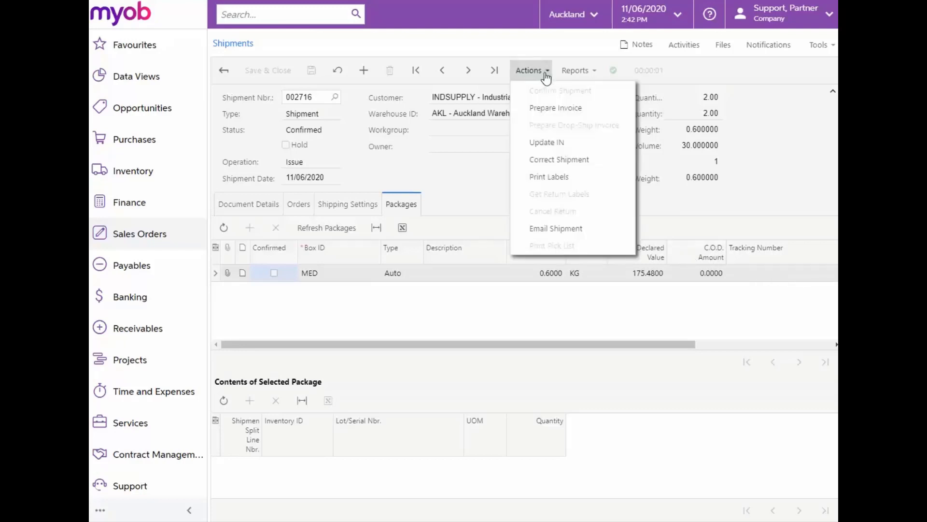
click(549, 109)
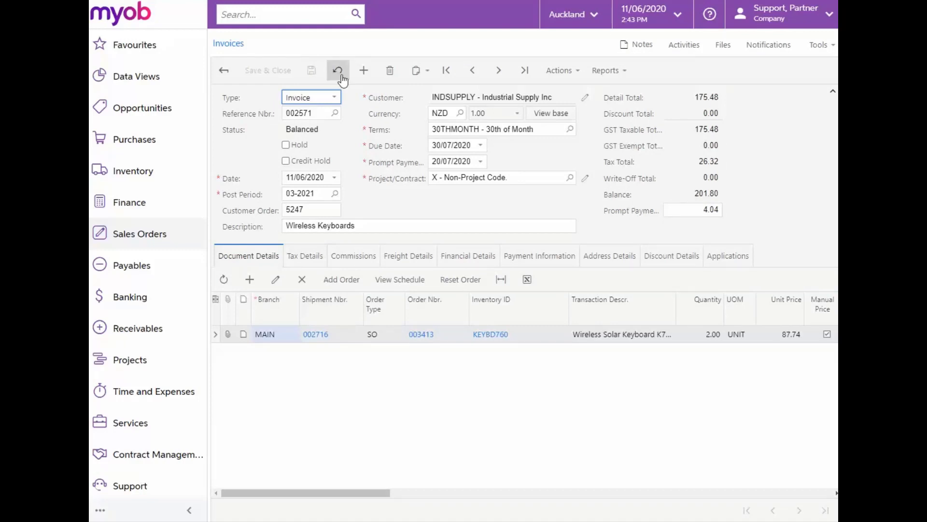
Email invoice 002571 and view its PDF attachment listing two KEYBD760 keyboards at 87.74.
click(565, 71)
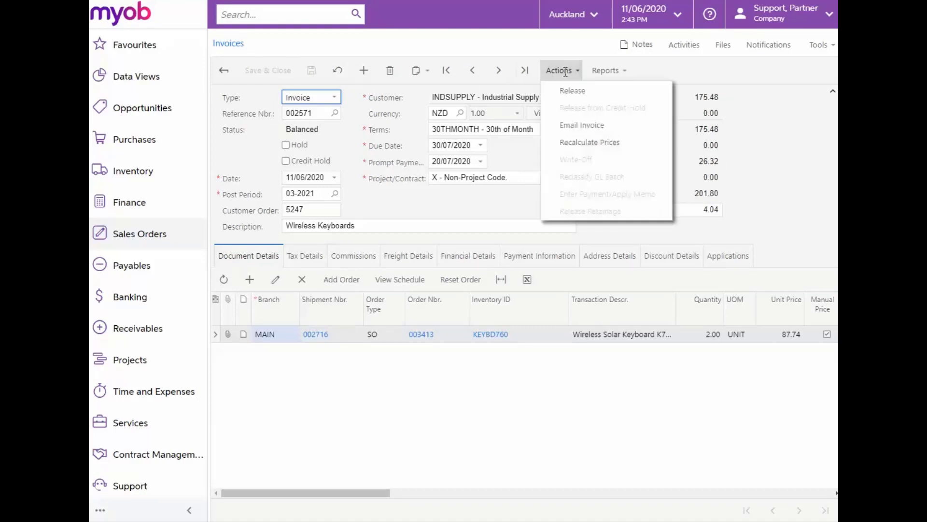
click(588, 126)
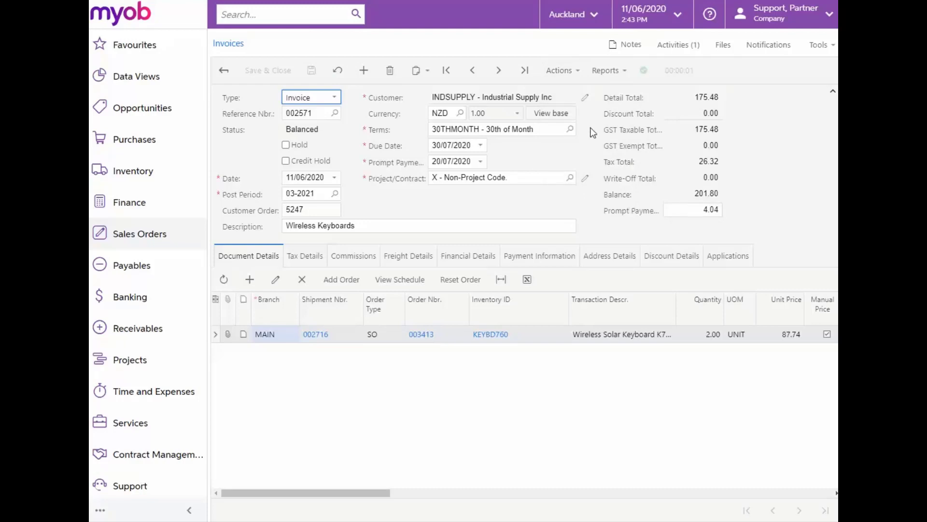
click(693, 49)
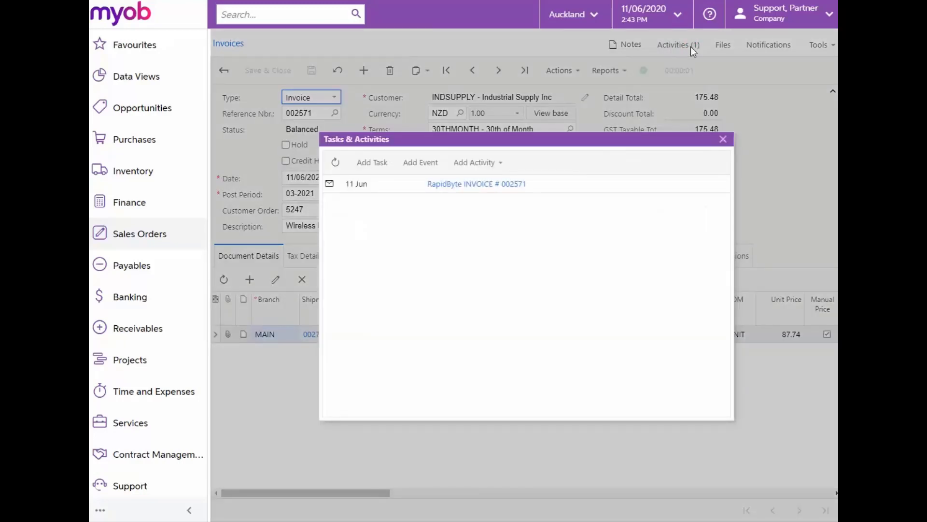
click(486, 185)
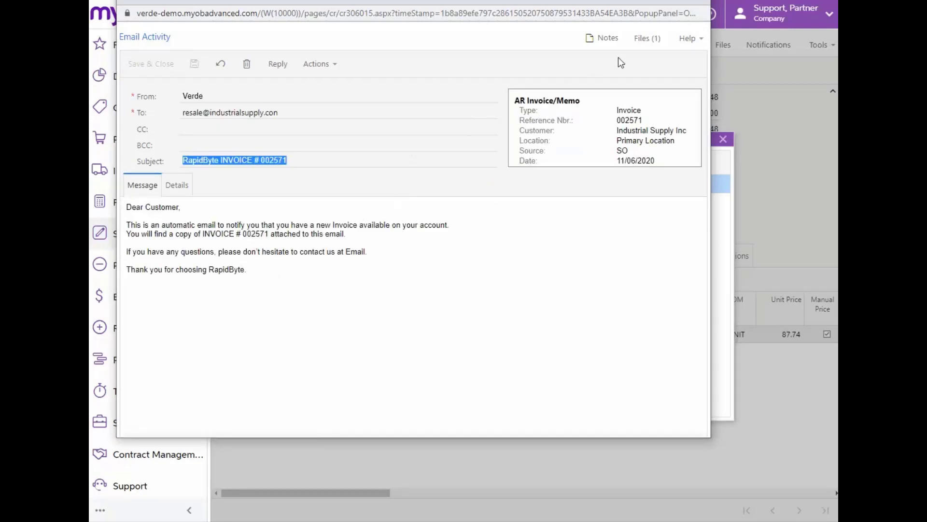
click(656, 40)
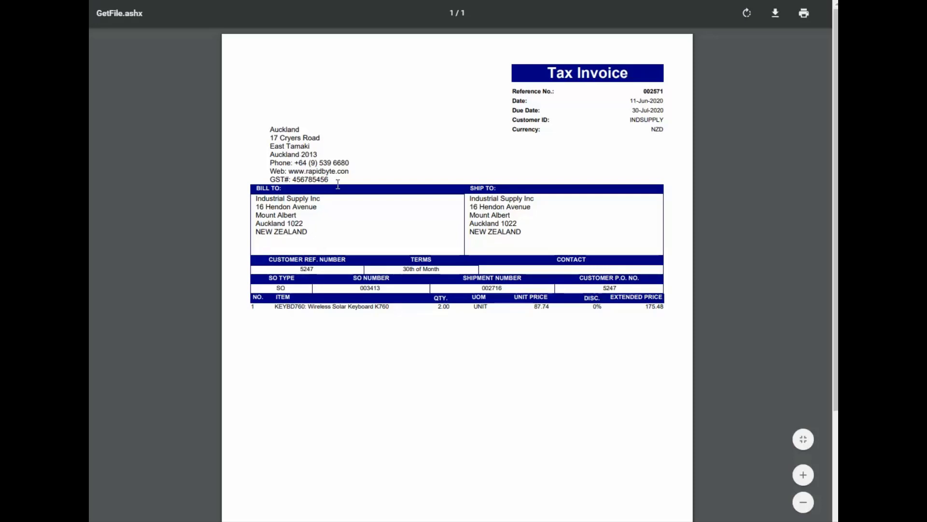
Release invoice 002571 to status Open and check its GL batch 006405 against AR account 100200.
key(ctrl+w)
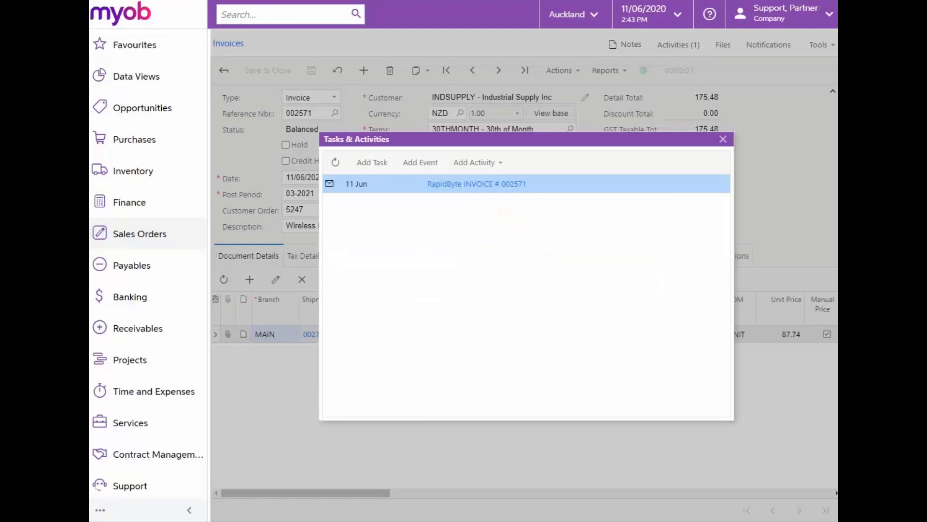
click(723, 139)
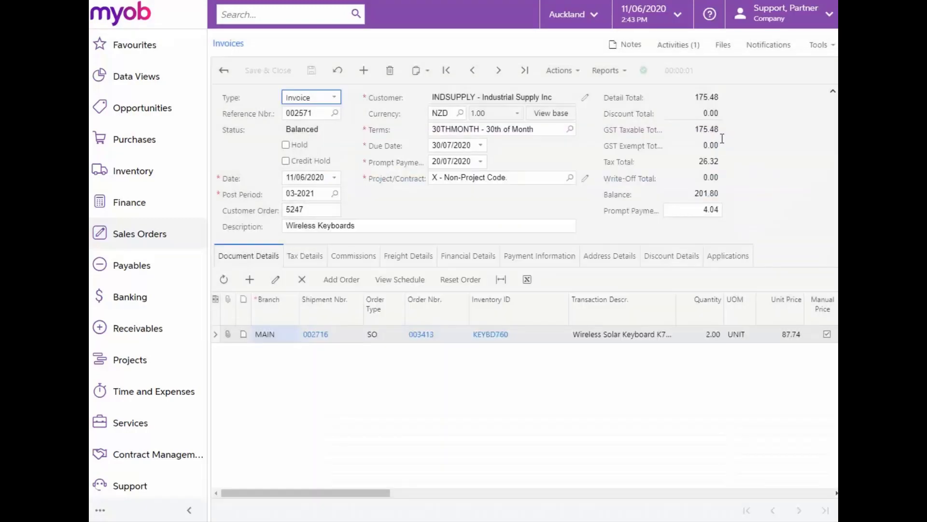
click(578, 71)
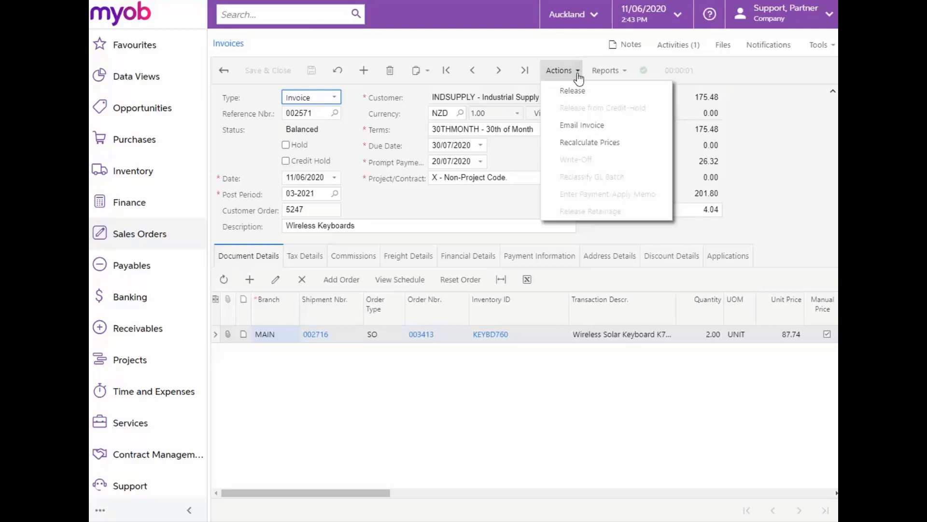
click(576, 89)
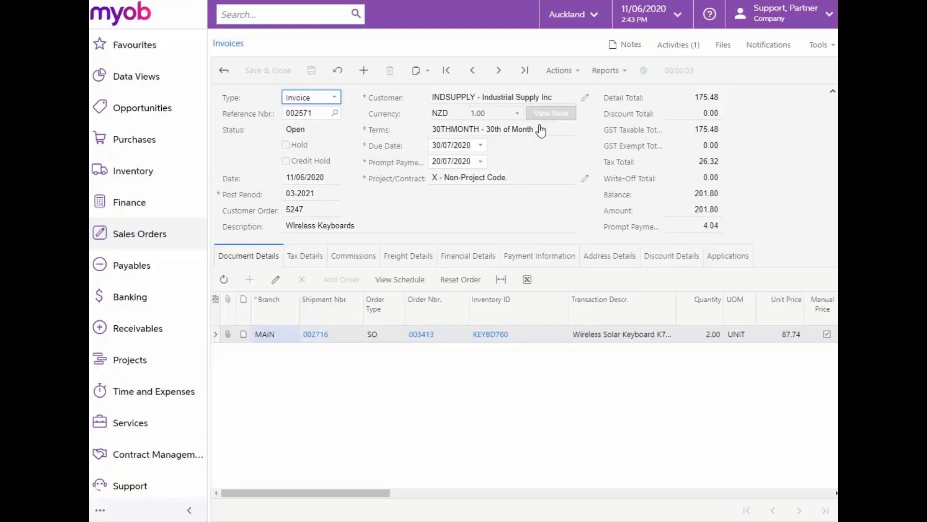
click(482, 254)
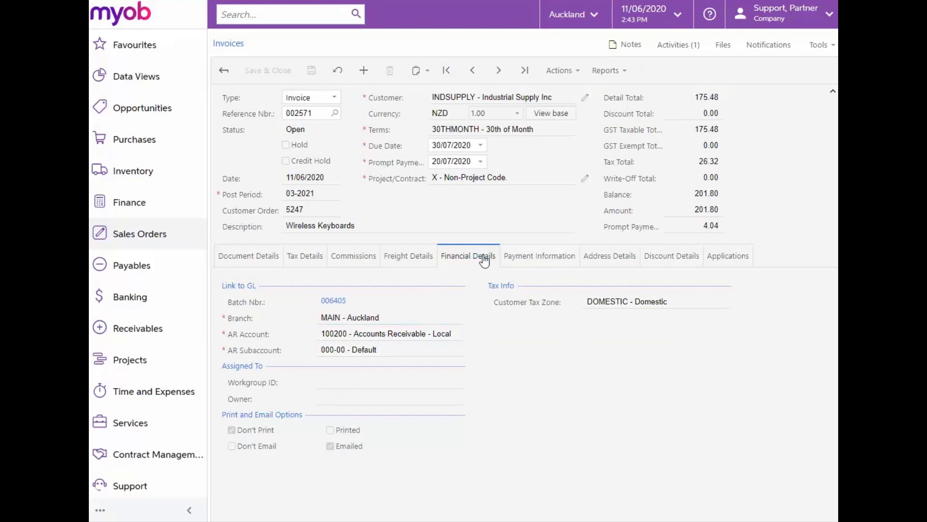
Open GL batch 006405, then show the latest IN batch 006406 posting 130.92 to Cost of Goods Sold.
click(337, 302)
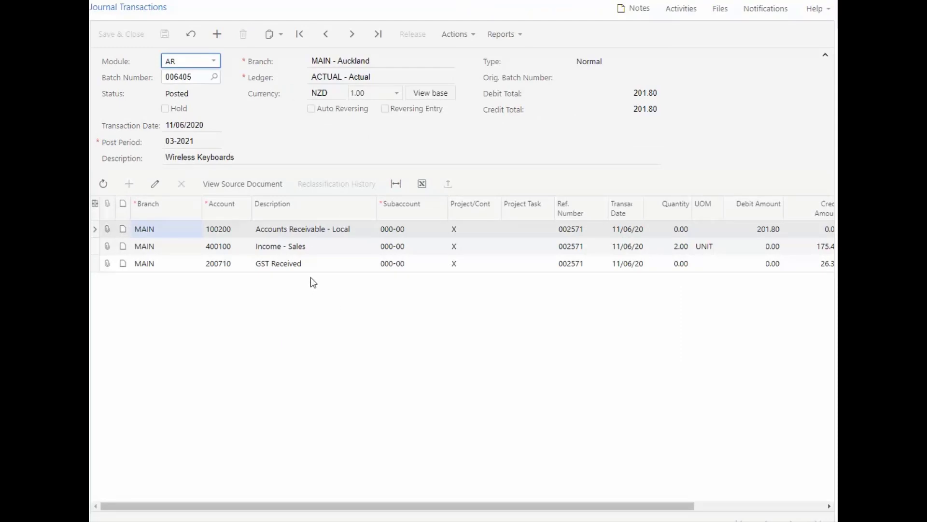
click(216, 63)
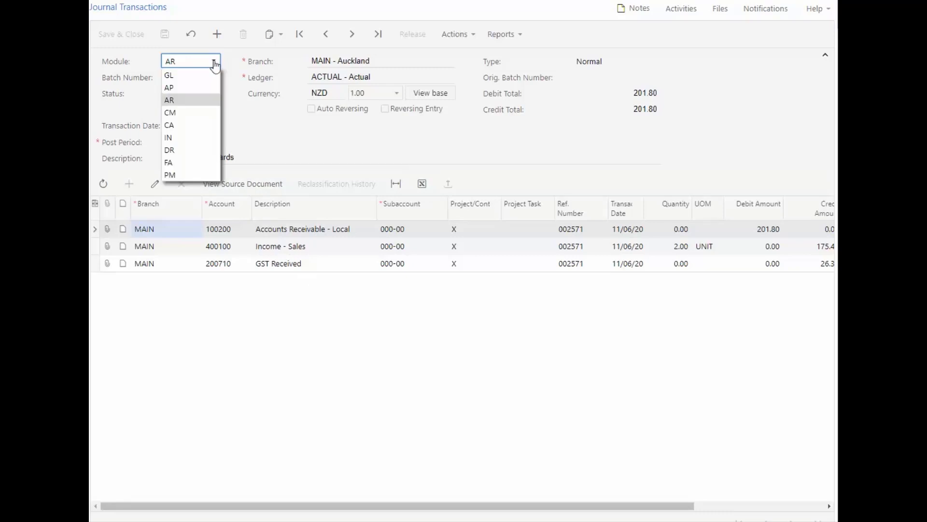
click(173, 138)
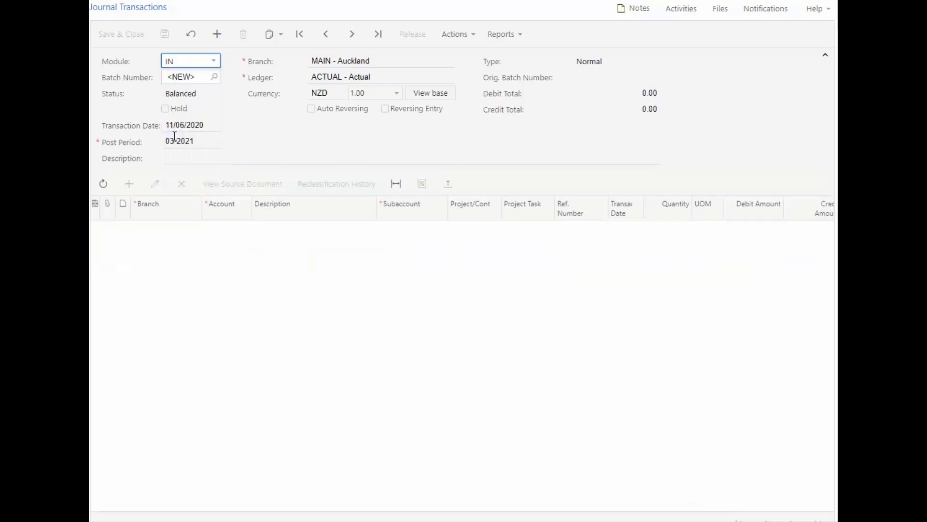
click(379, 34)
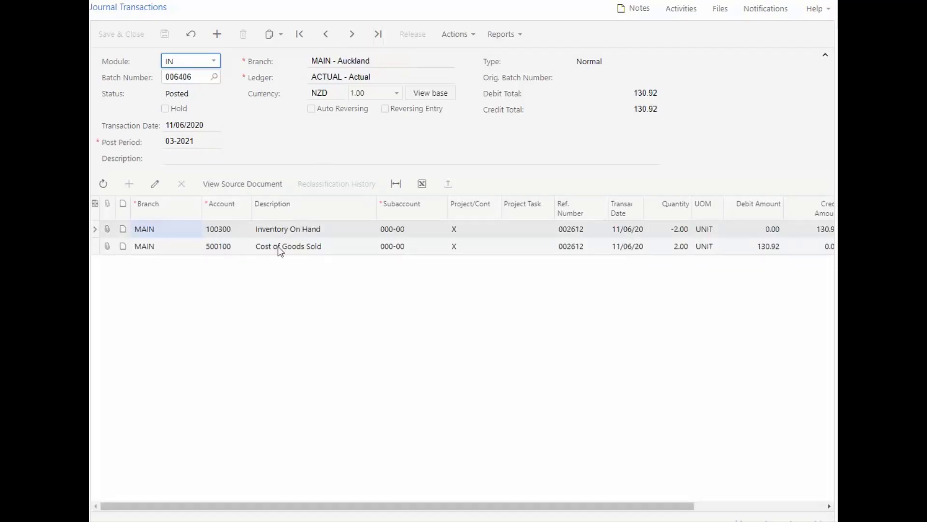